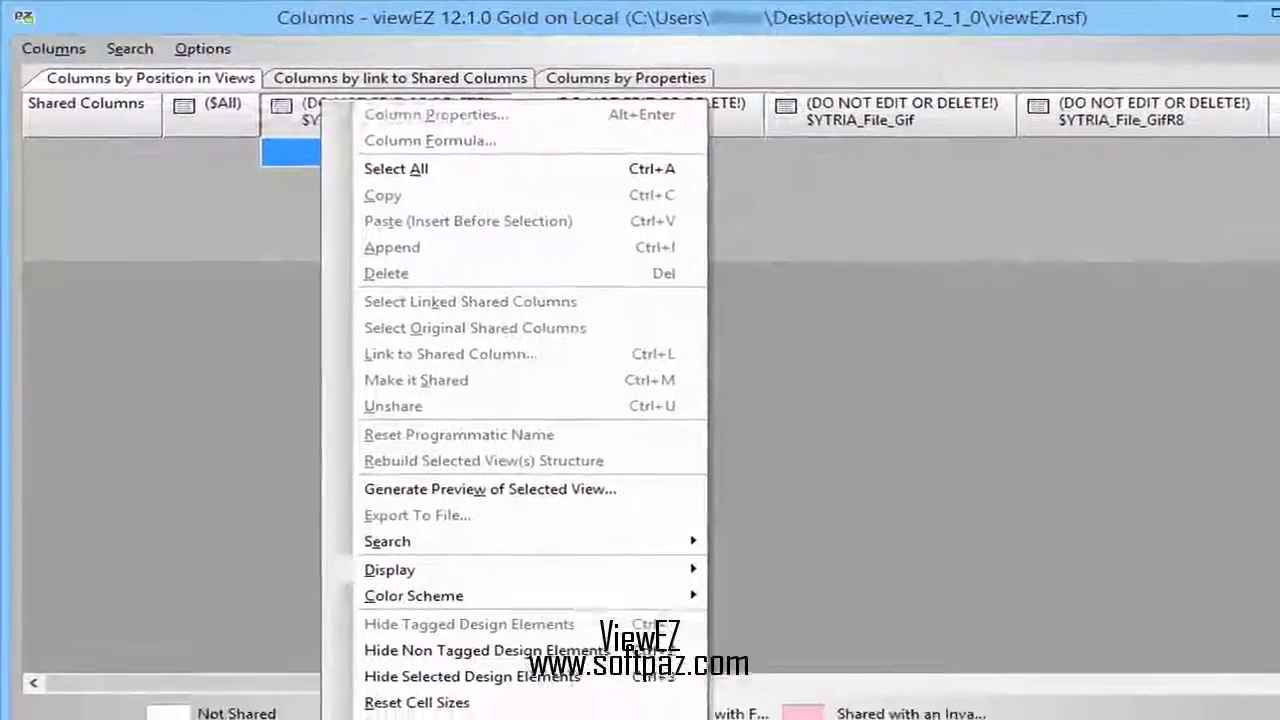
# - Open the Columns menu with its preview, export and print commands for the selected view
pyautogui.click(53, 48)
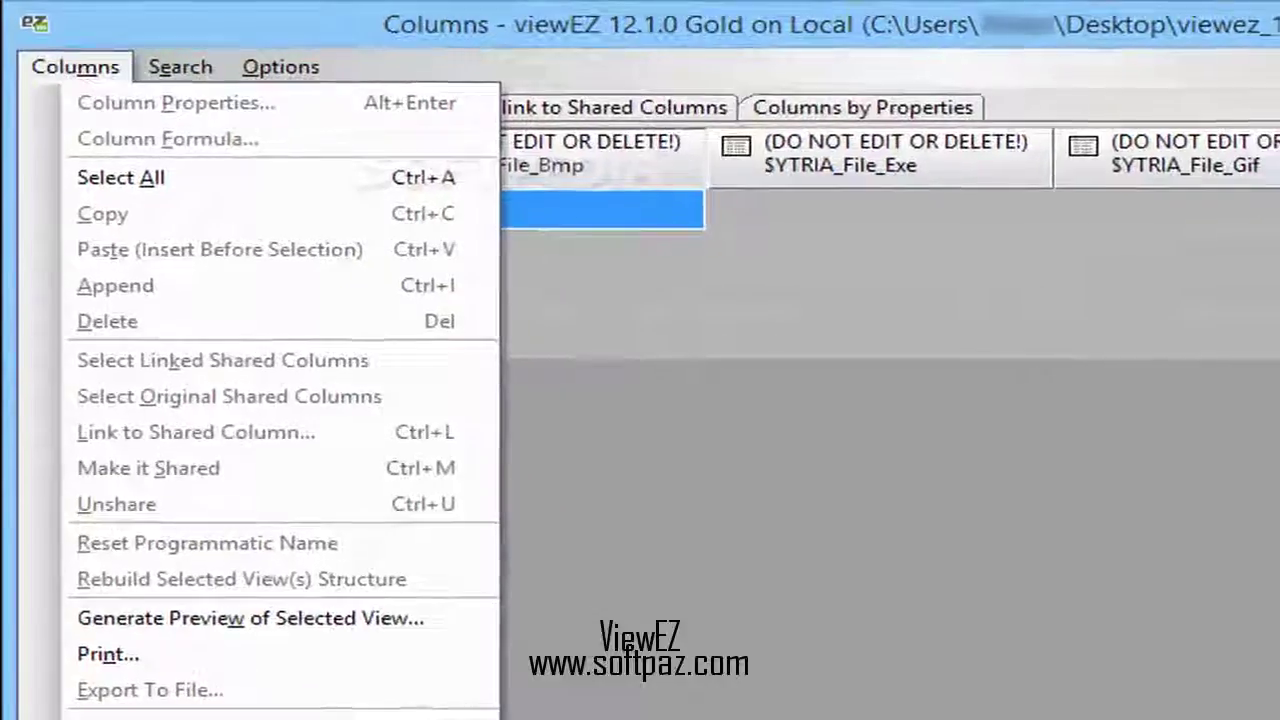